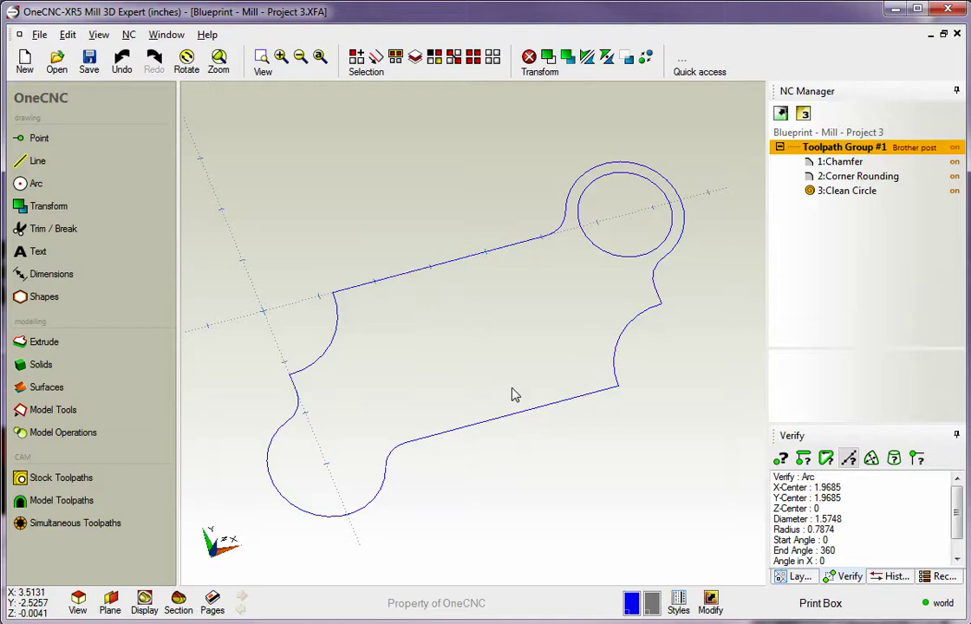
Start a Threading operation from Stock Toolpaths and pick the right lobe's inner circle
mouse_move(508, 405)
middle_mouse_down()
mouse_move(501, 381)
mouse_move(498, 395)
middle_mouse_up()
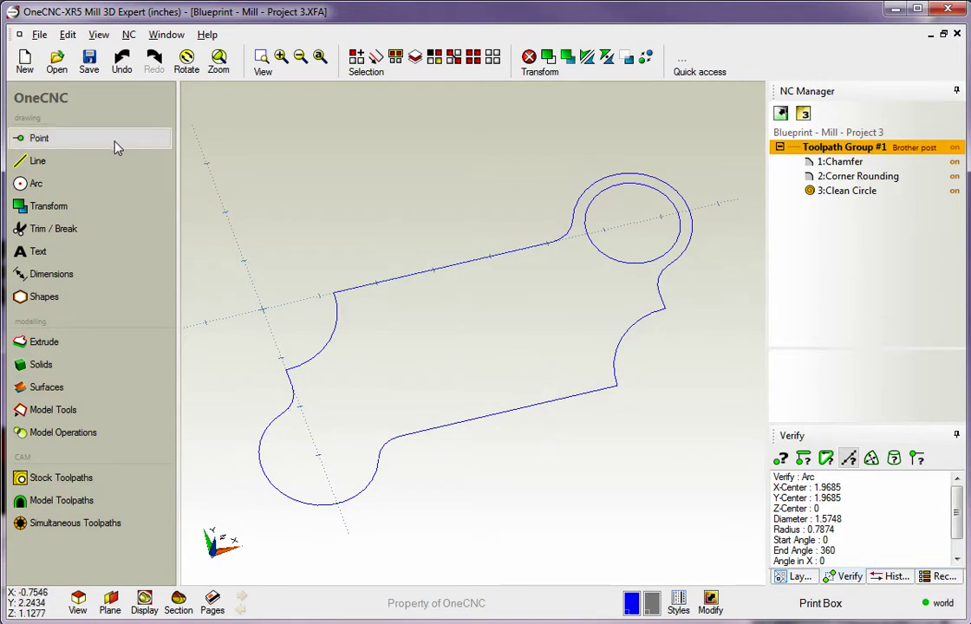
left_click(52, 482)
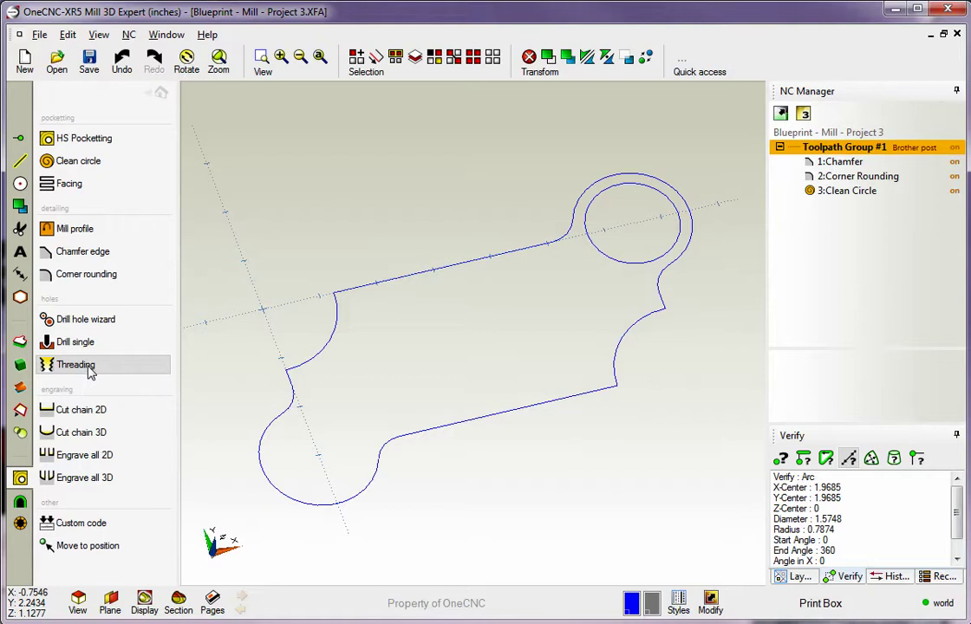
left_click(89, 367)
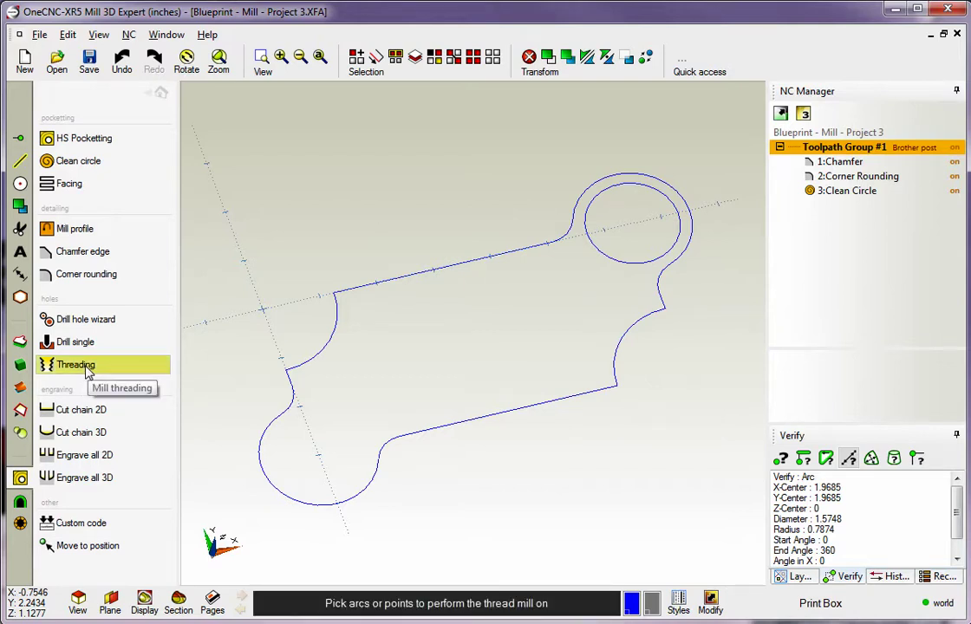
left_click(298, 380)
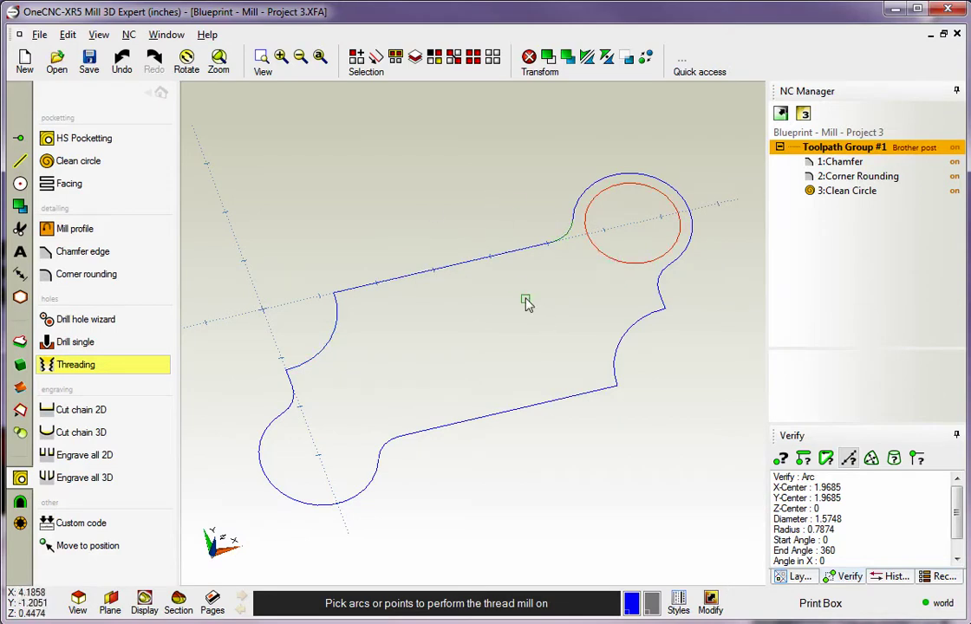
Finish picking and define the 0.5INCH THREAD MILL with 8 teeth, 0.5 top tooth diameter, length 1
right_click(457, 207)
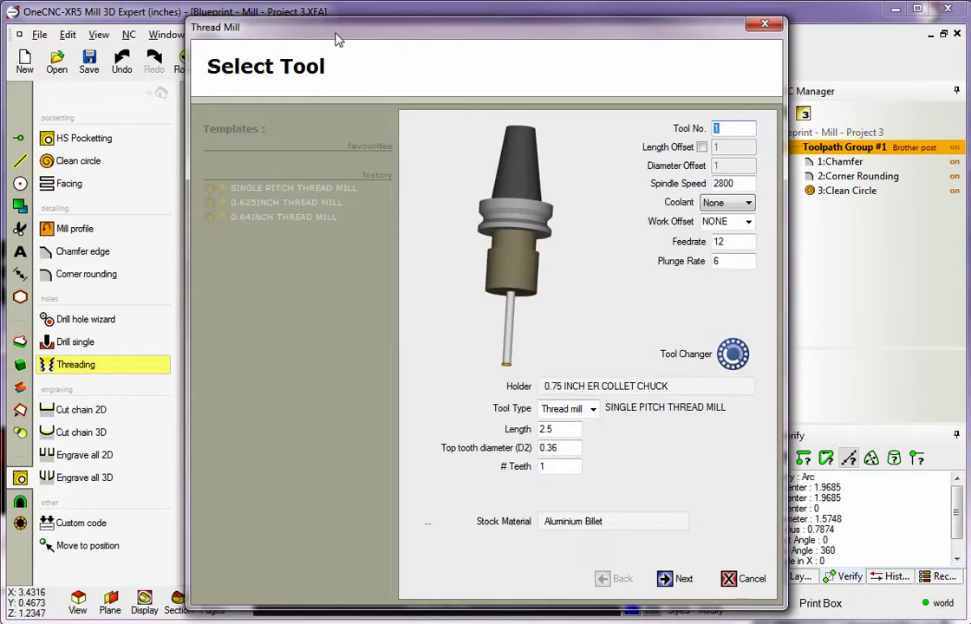
left_click_drag(316, 26, 150, 19)
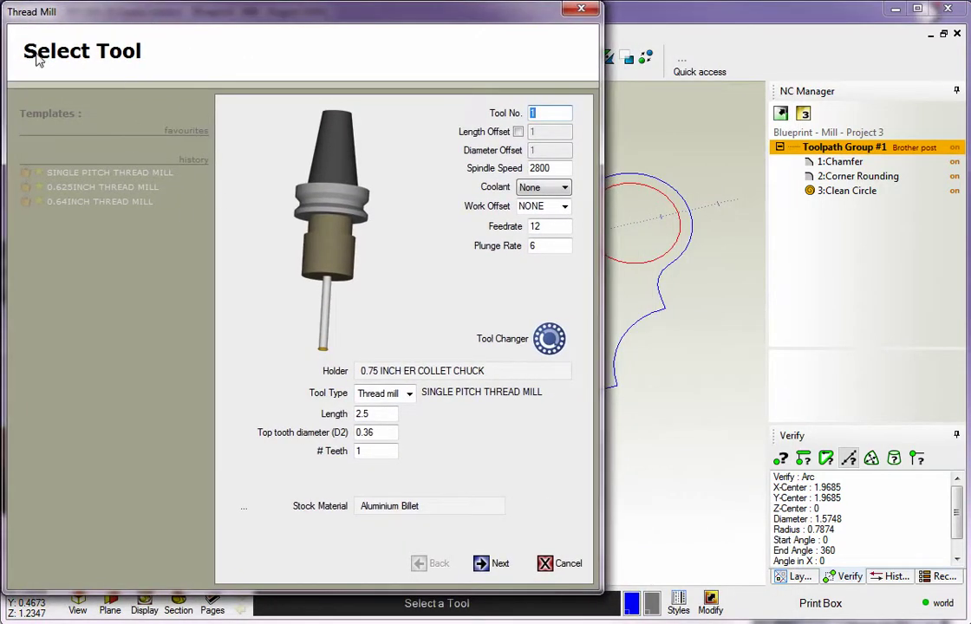
double_click(375, 450)
type("8")
double_click(364, 432)
key("BackSpace")
type(".5")
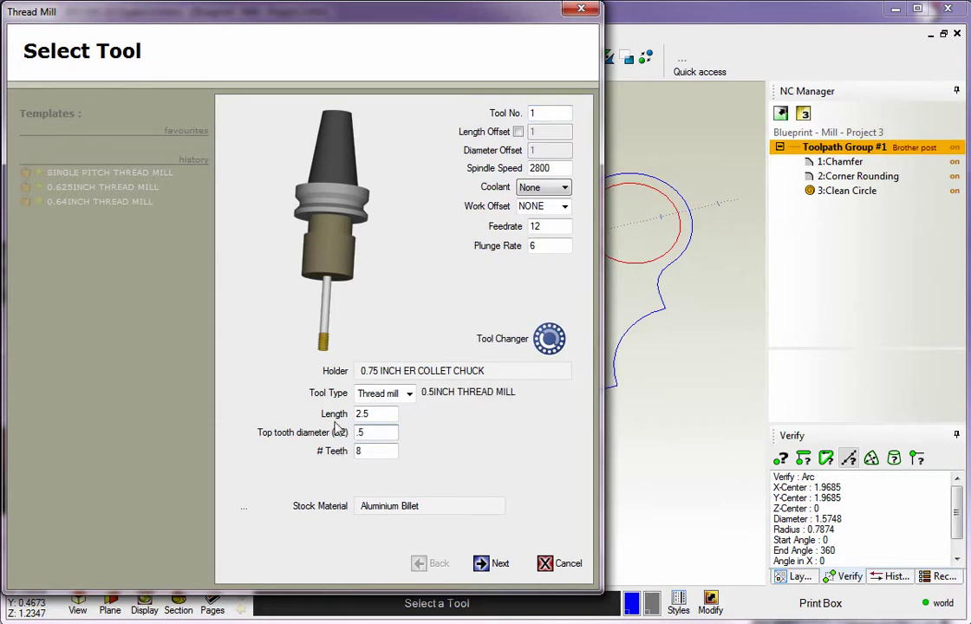
double_click(365, 413)
key("BackSpace")
type("1")
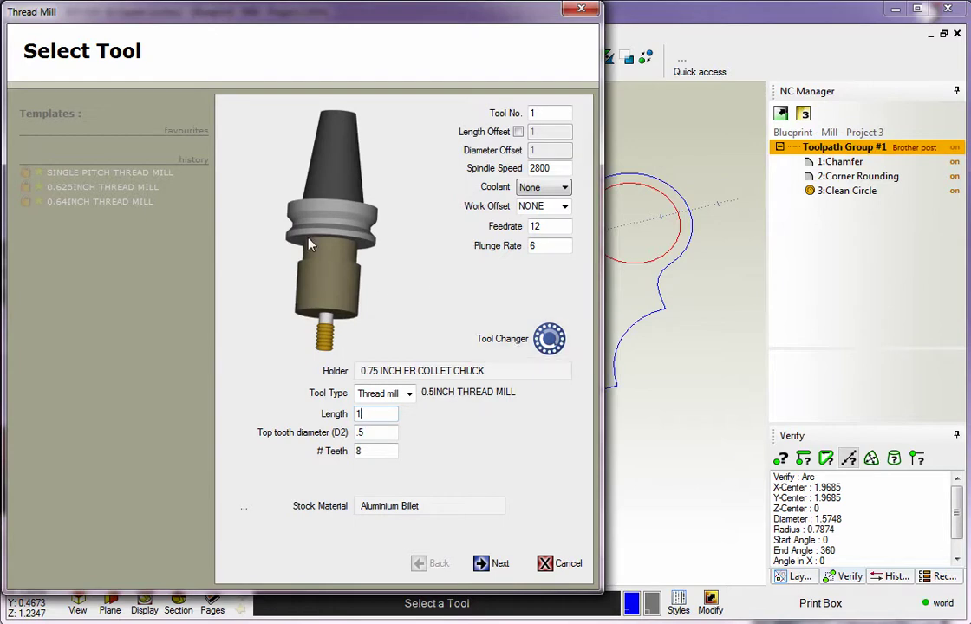
Choose the SINGLE PITCH THREAD MILL from the tool library's Thread mill category
left_click(510, 339)
left_click_drag(267, 11, 461, 10)
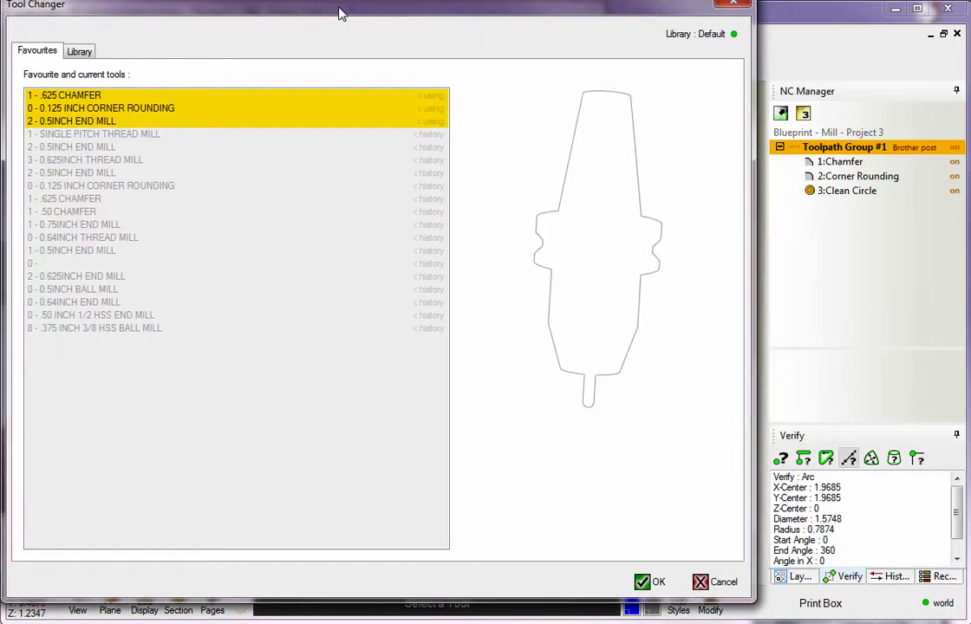
left_click(83, 52)
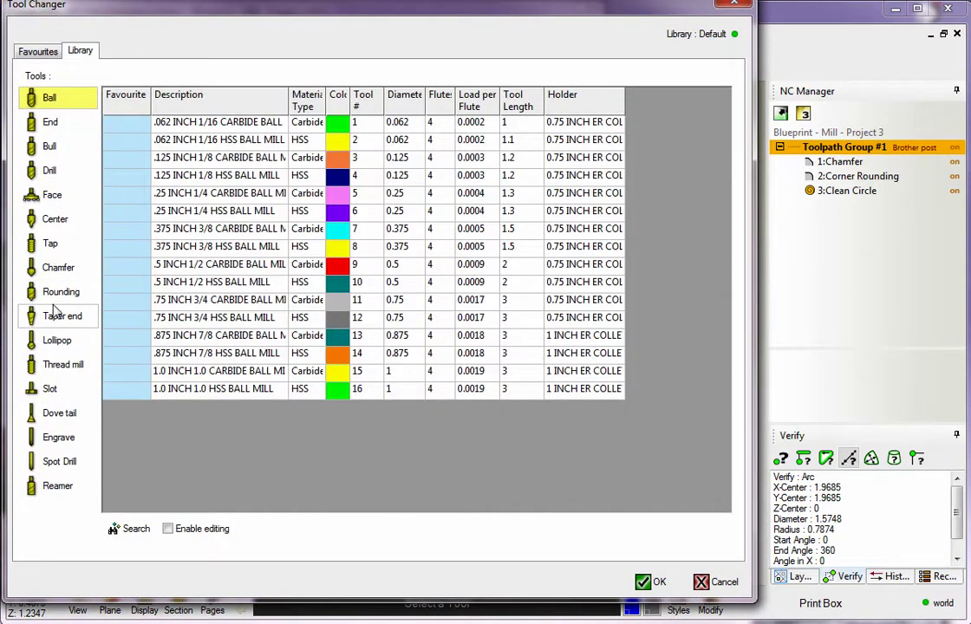
left_click(59, 365)
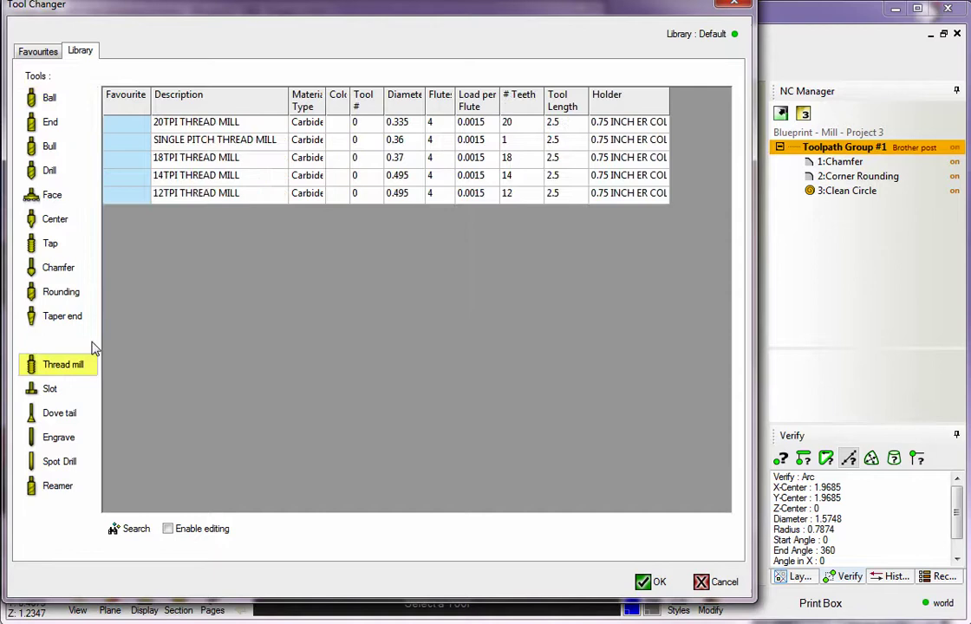
left_click(255, 144)
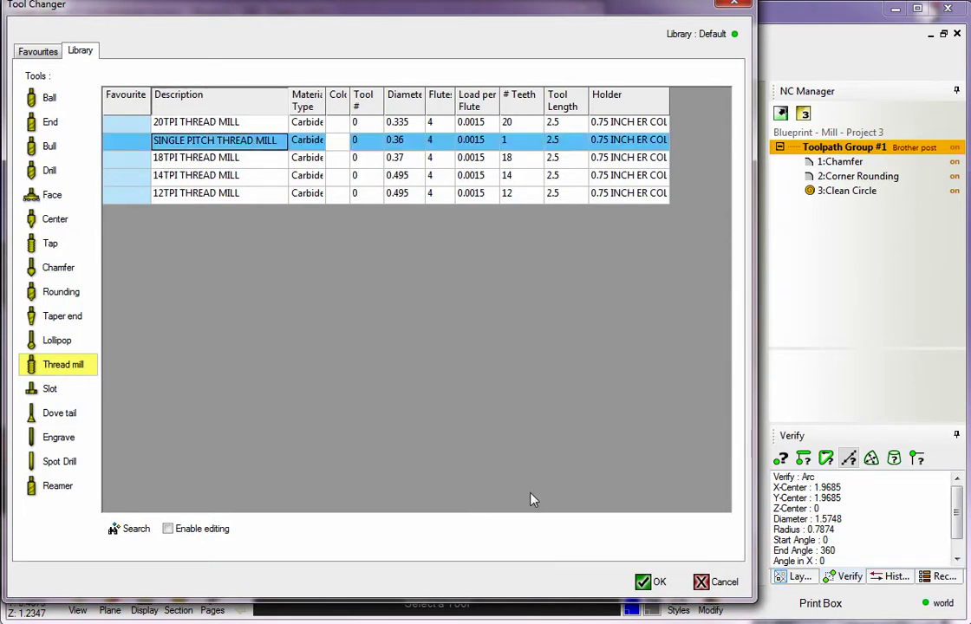
left_click(648, 582)
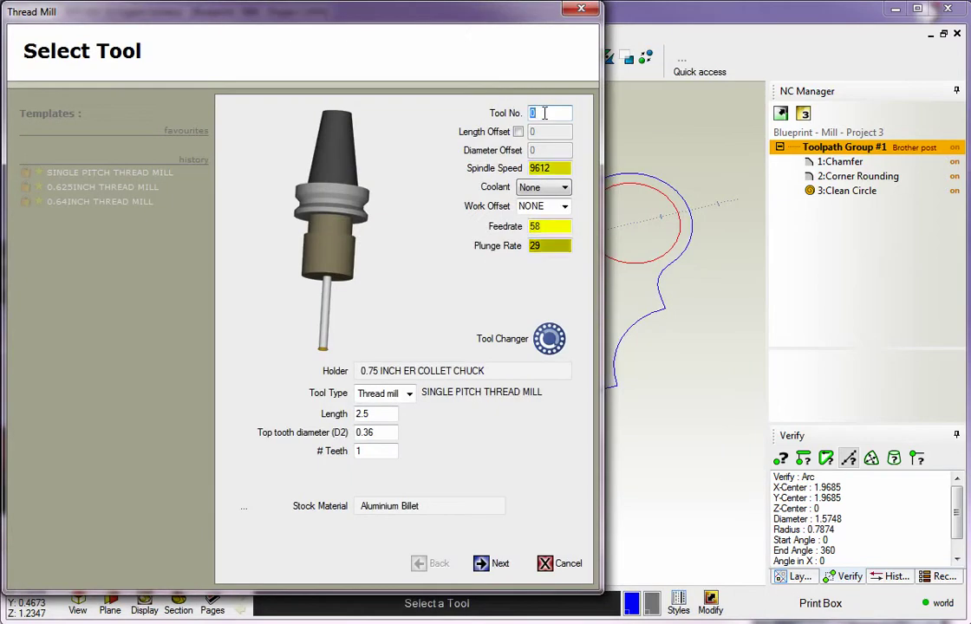
Set tool number 4, spindle speed 2800 and feedrate 12, then advance to clearances
type("4")
key("Tab")
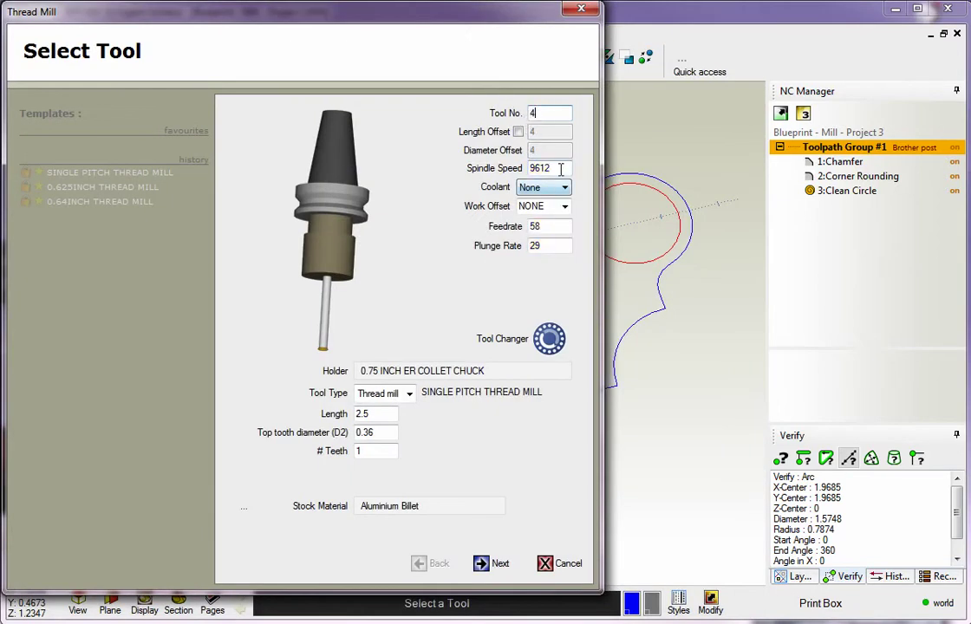
double_click(561, 168)
type("2800")
double_click(546, 226)
type("12")
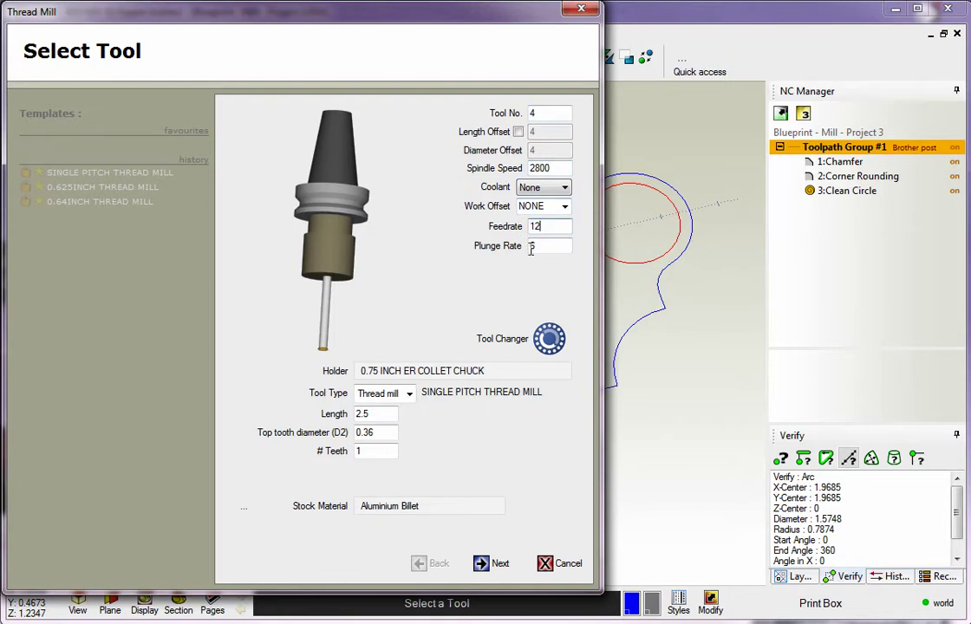
left_click(486, 568)
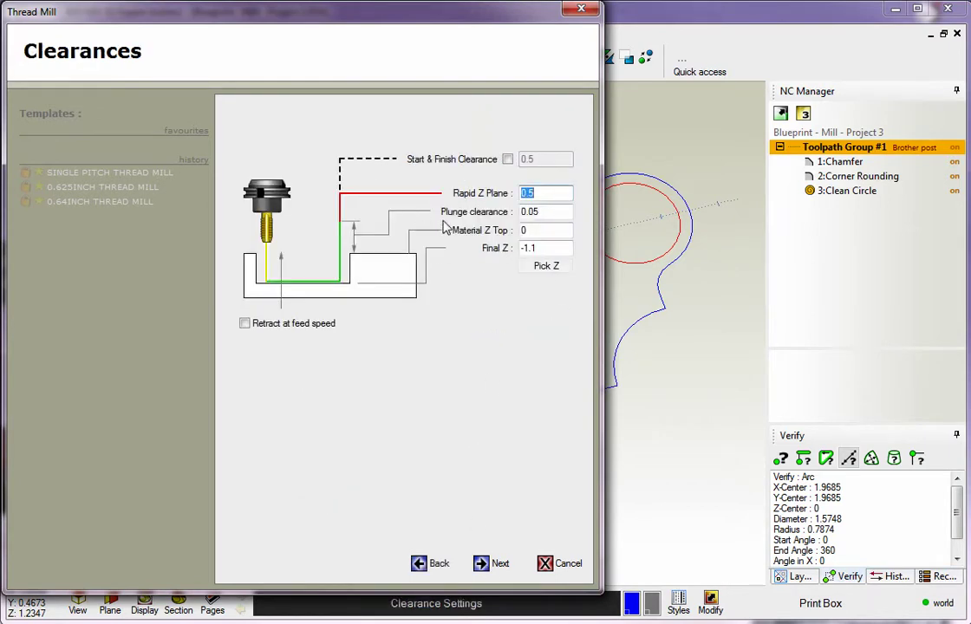
Keep clearances at rapid Z 0.5, plunge 0.05, material top 0 and final Z -1.1
left_click(553, 211)
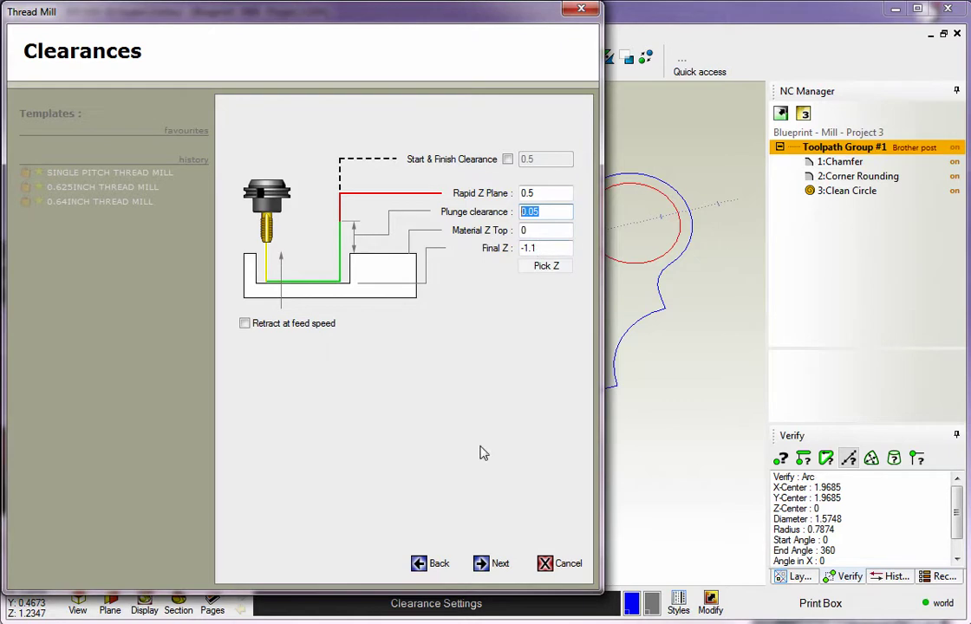
On thread options, try a right-handed thread, revert to left-handed, and list the thread forms
left_click(485, 564)
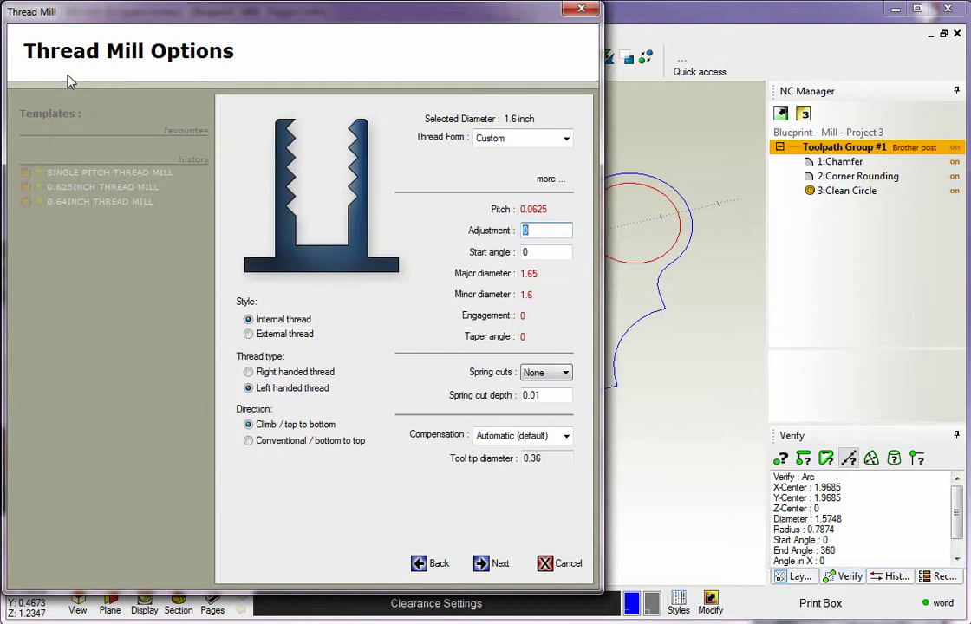
left_click(250, 336)
left_click(254, 373)
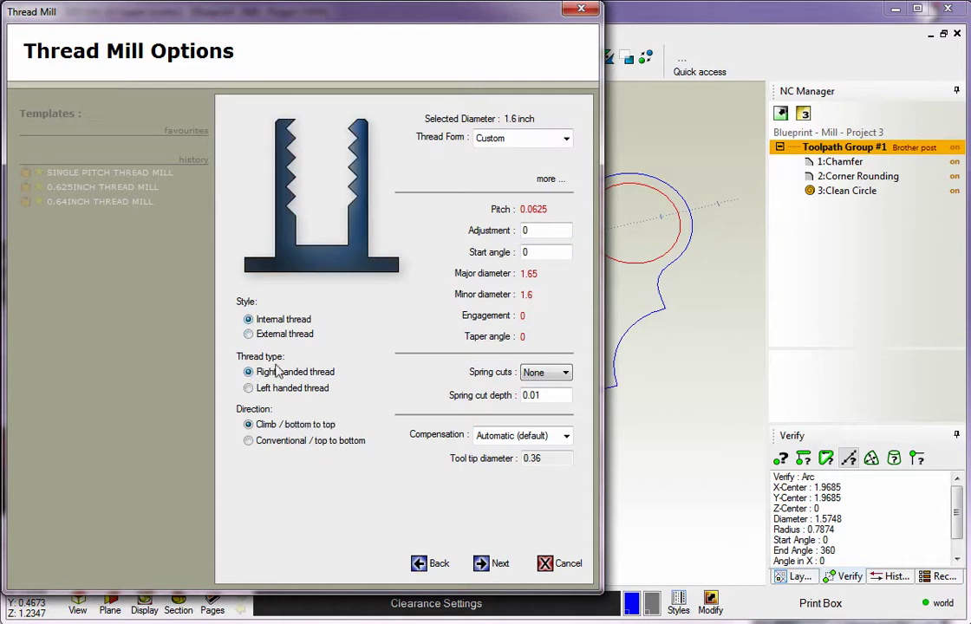
left_click(253, 388)
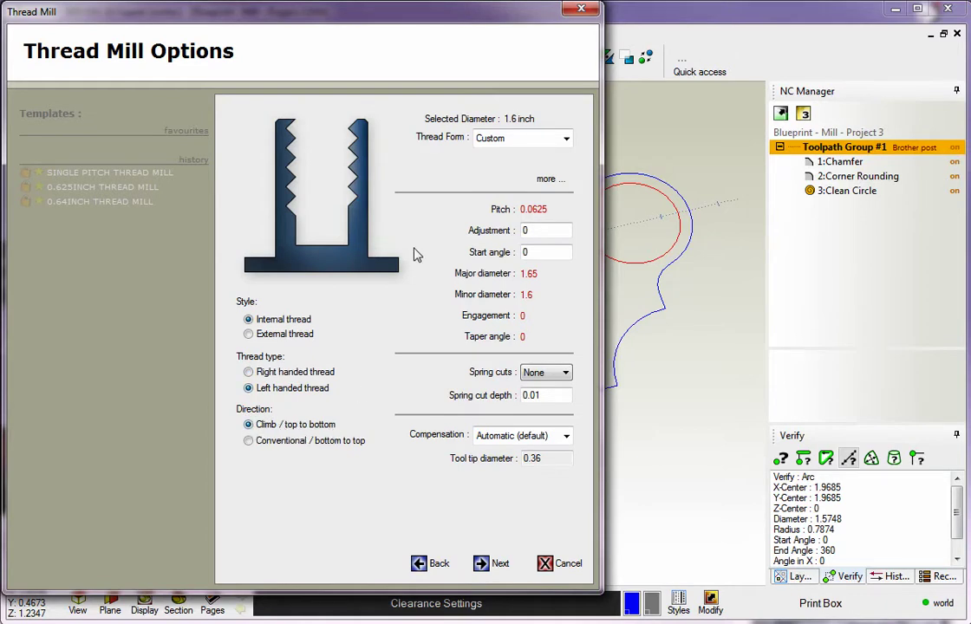
left_click(565, 137)
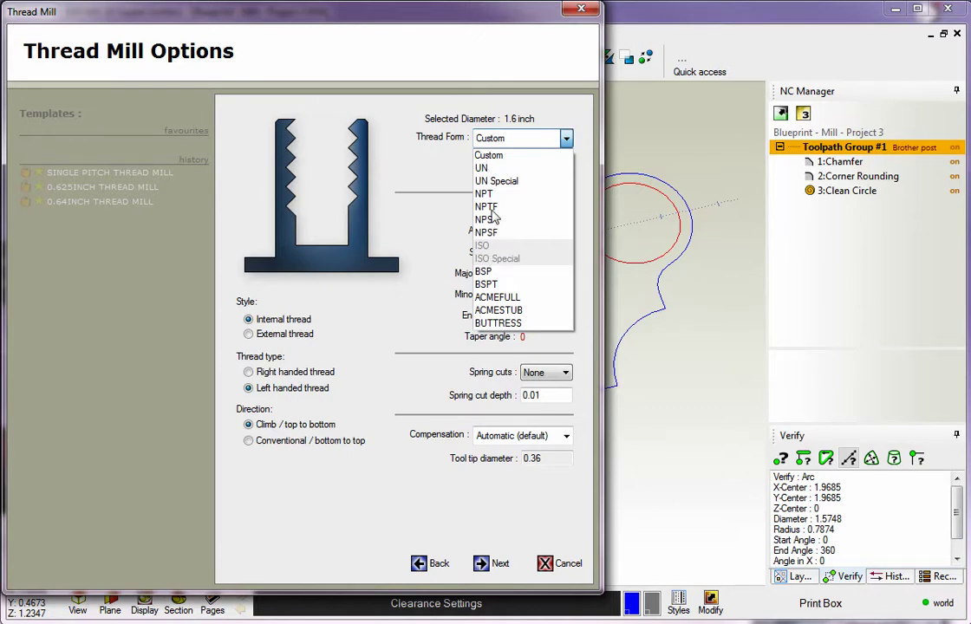
Keep the Custom thread form, browse the thread sizes library, then close it
left_click(565, 139)
left_click(551, 187)
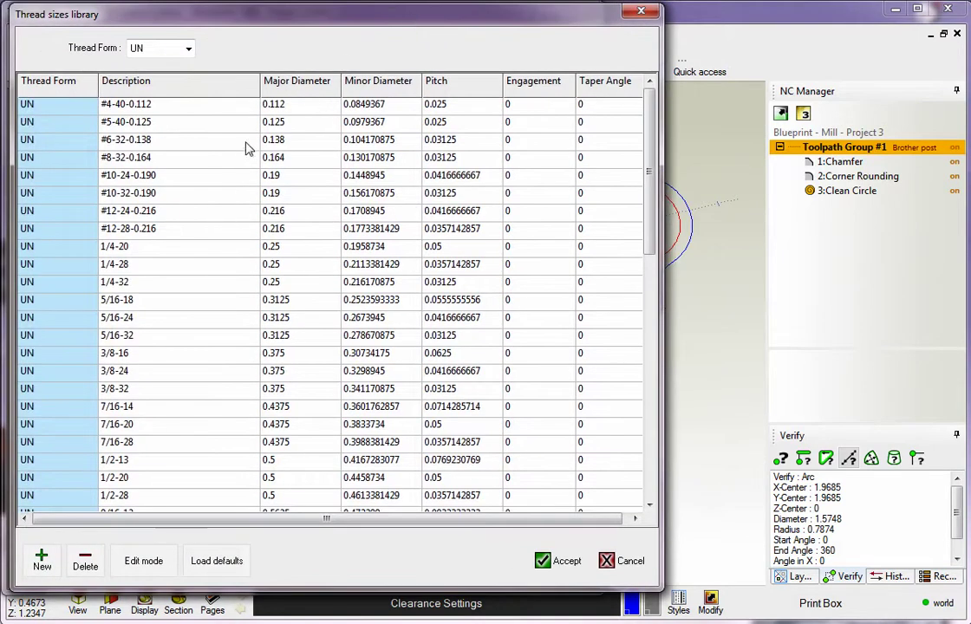
left_click(641, 13)
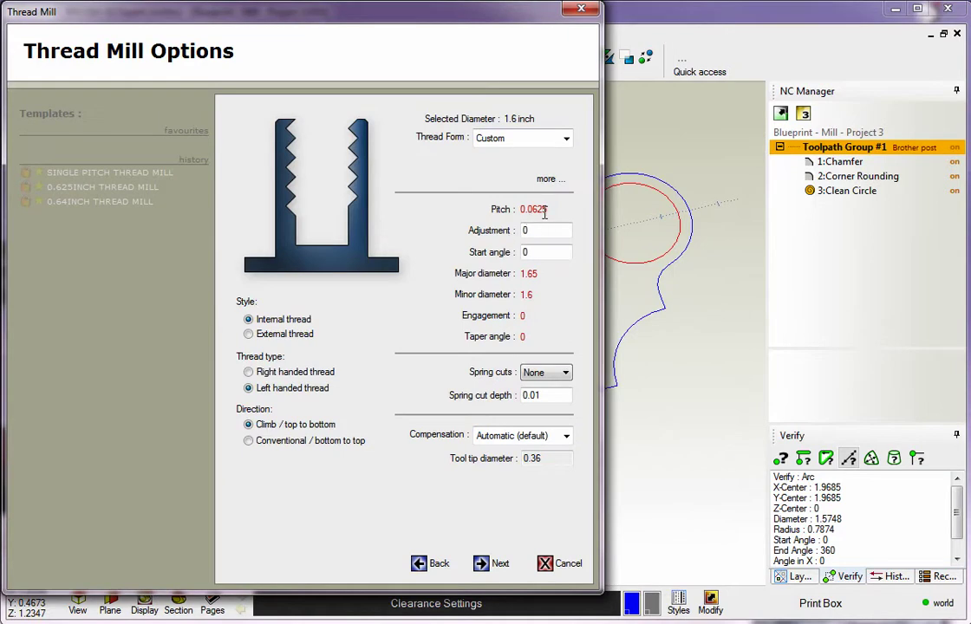
left_click_drag(554, 211, 520, 209)
key("BackSpace")
left_click(532, 230)
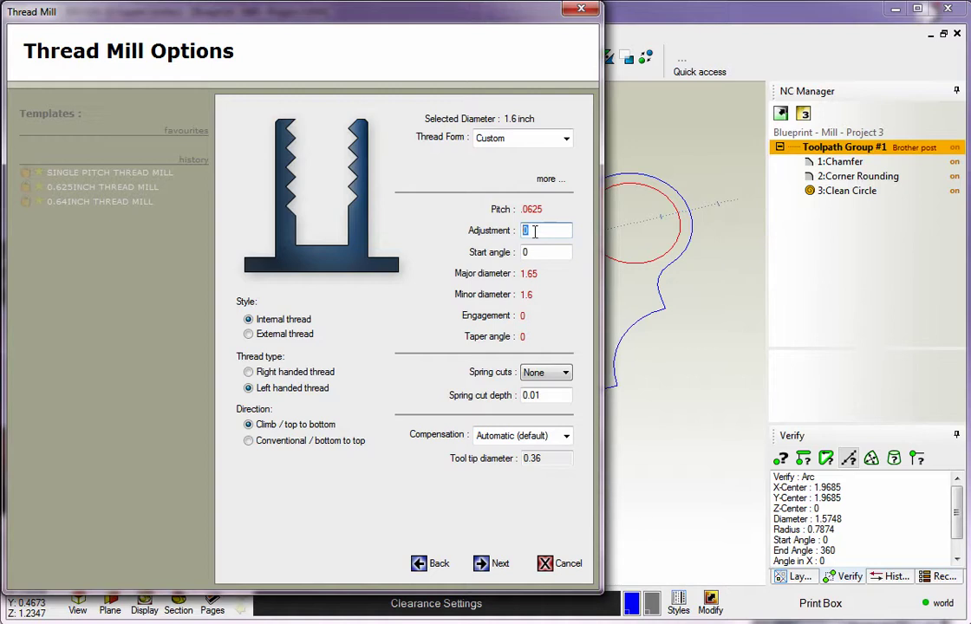
type(".")
left_click_drag(483, 21, 288, 22)
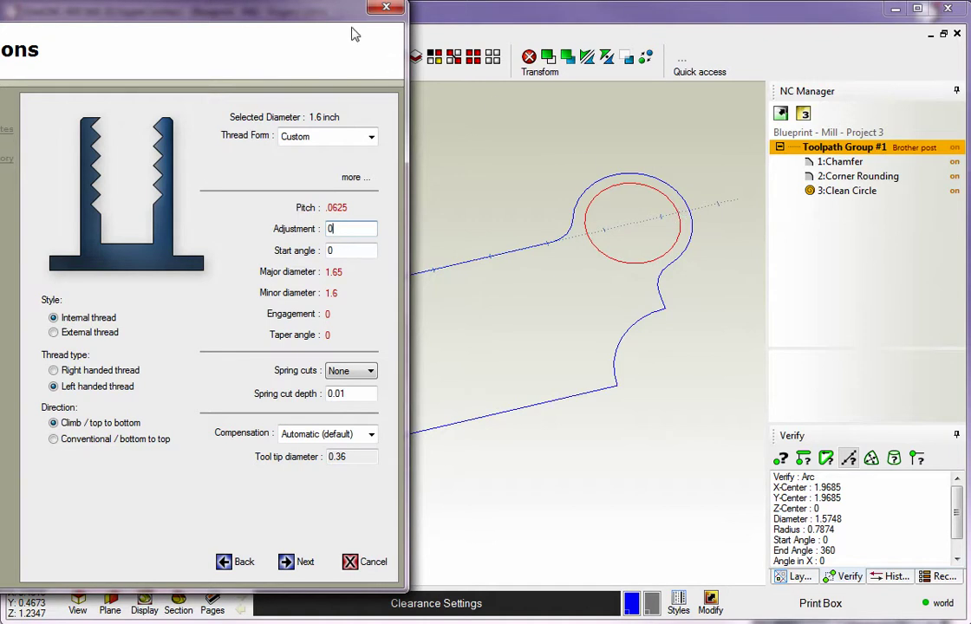
left_click_drag(295, 17, 499, 20)
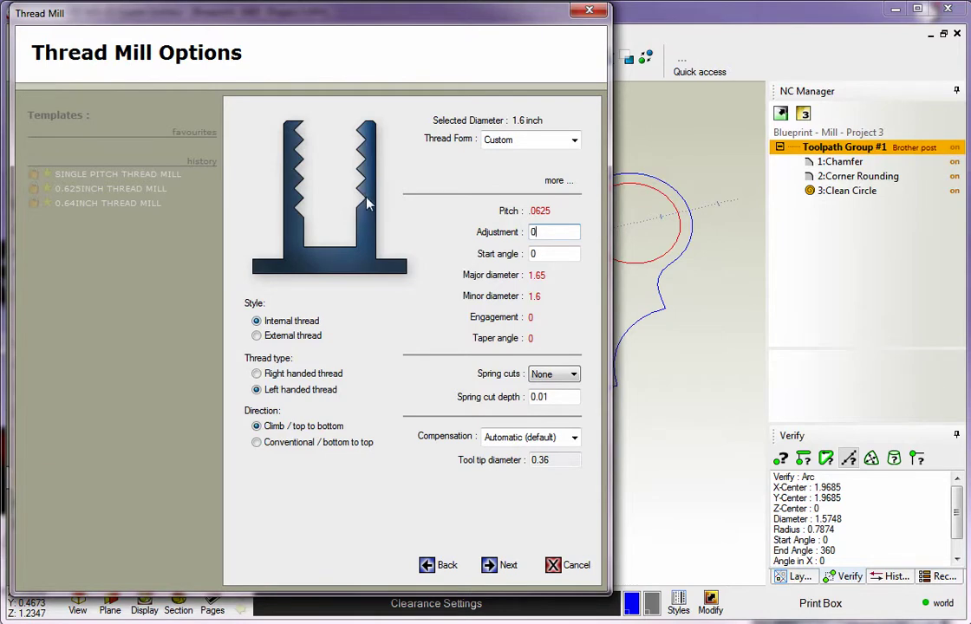
left_click(256, 336)
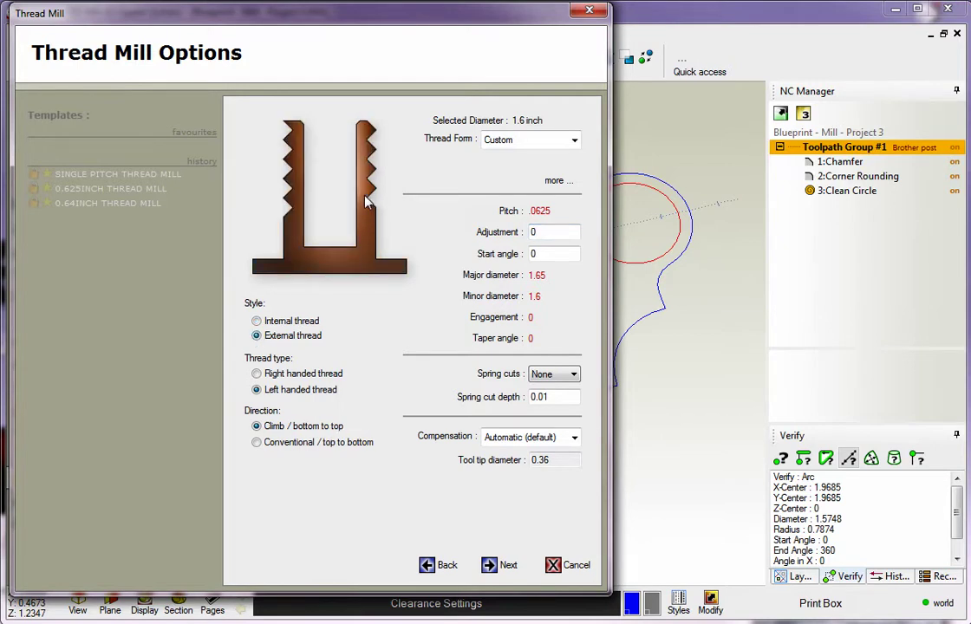
left_click(257, 320)
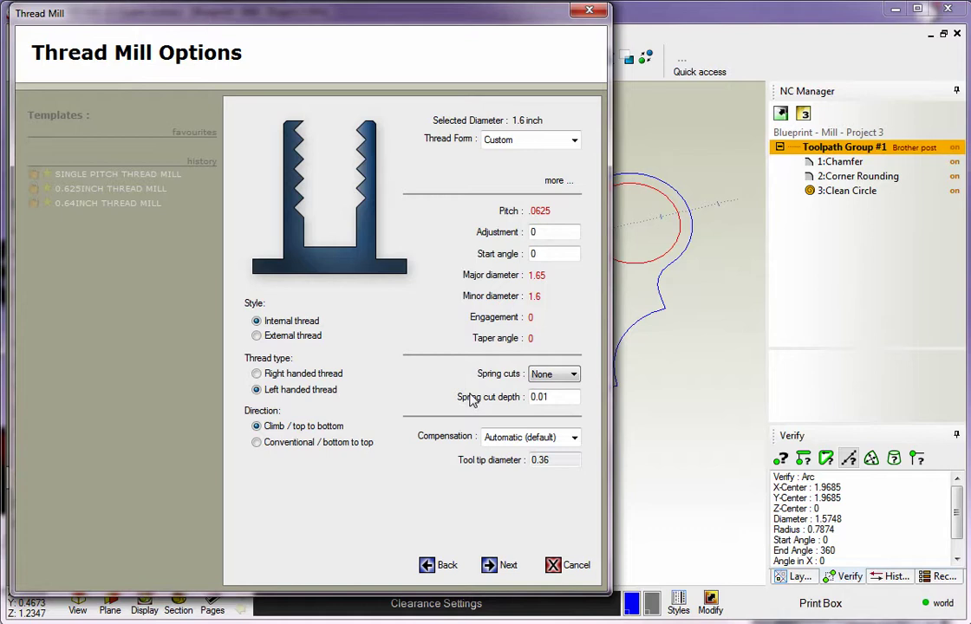
Try 3 spring cuts, revert to None, and proceed to entry and exit for finishing
left_click(560, 382)
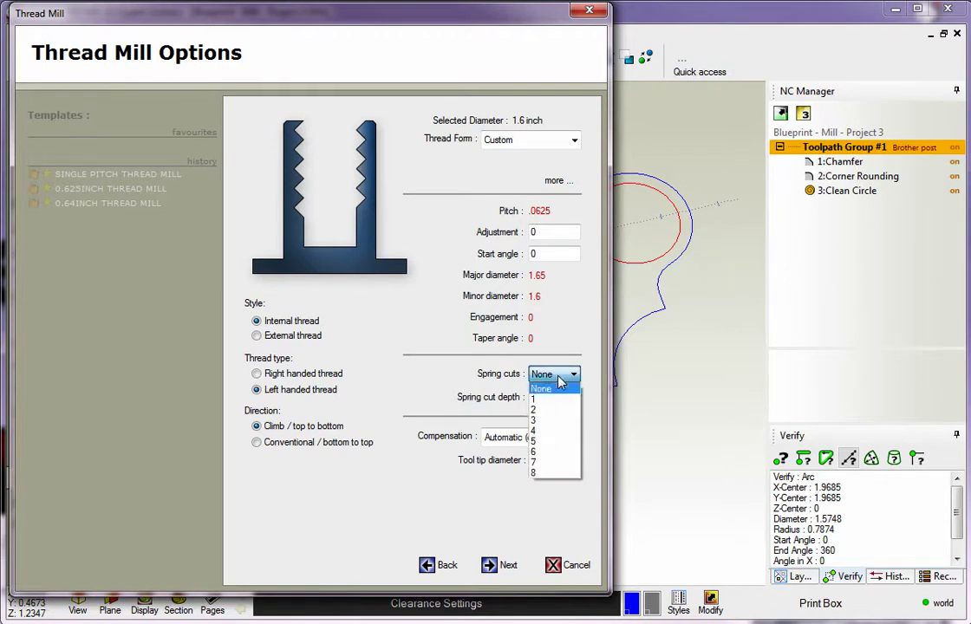
left_click(537, 421)
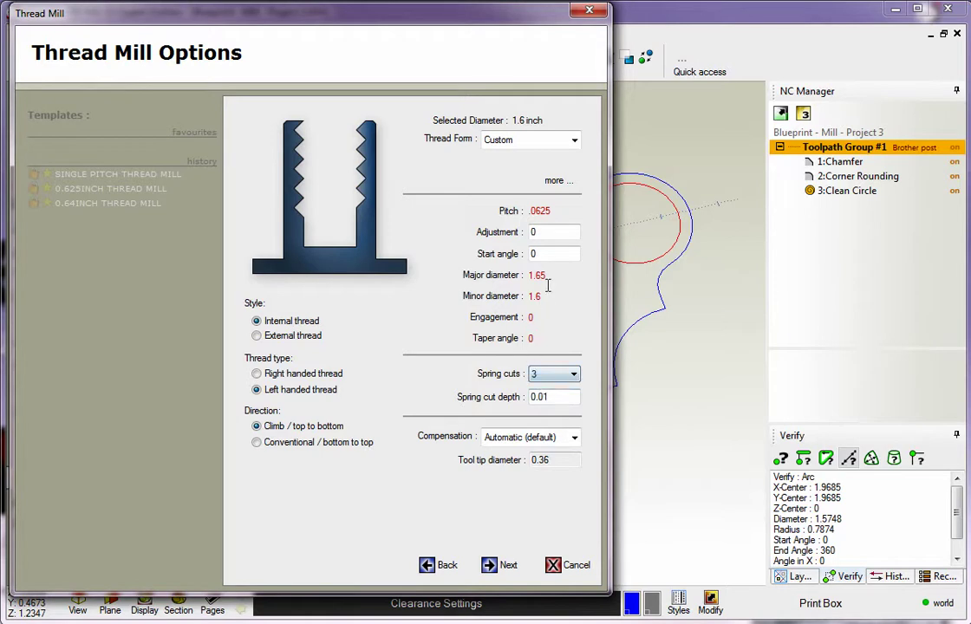
left_click(568, 373)
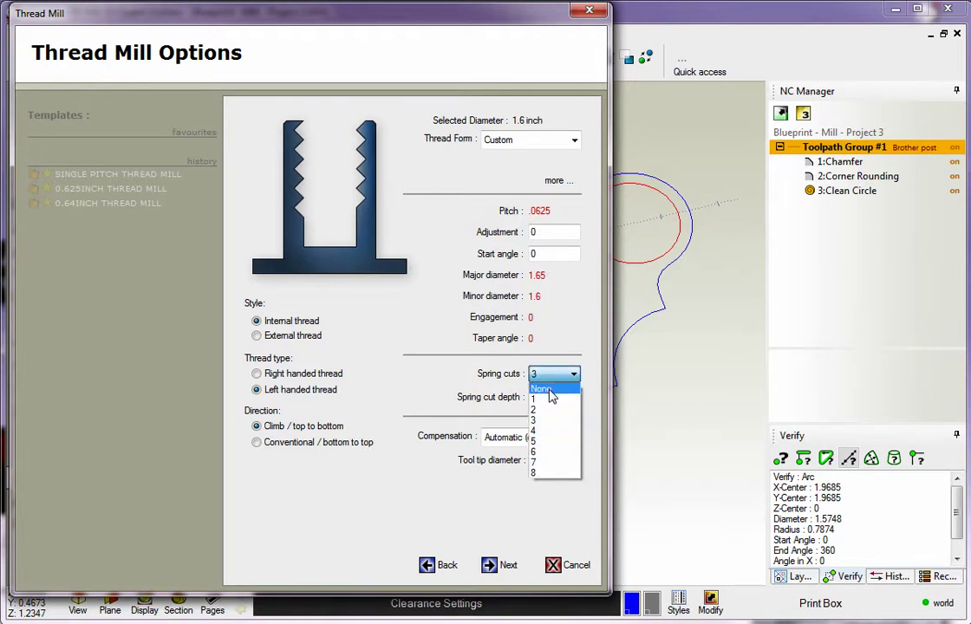
left_click(549, 390)
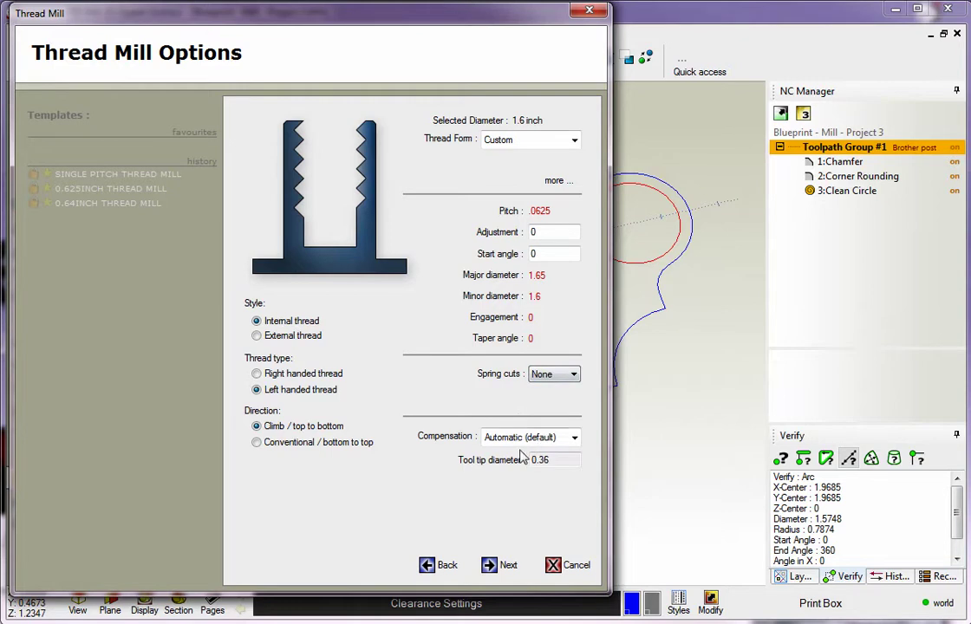
left_click(490, 566)
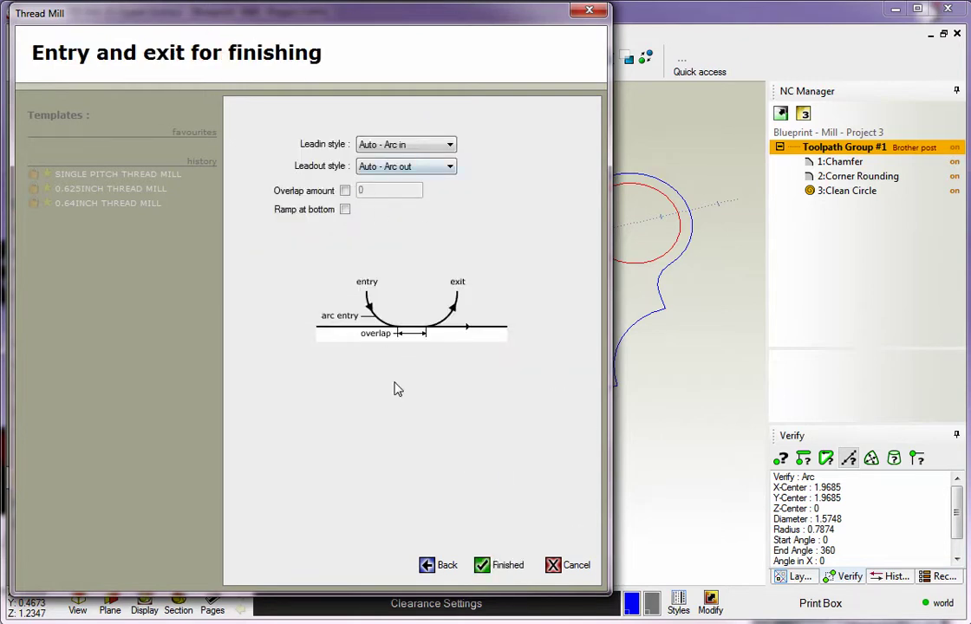
Finish the 4:Thread Mill toolpath and switch off the 1:Chamfer and 2:Corner Rounding toolpaths
left_click(483, 567)
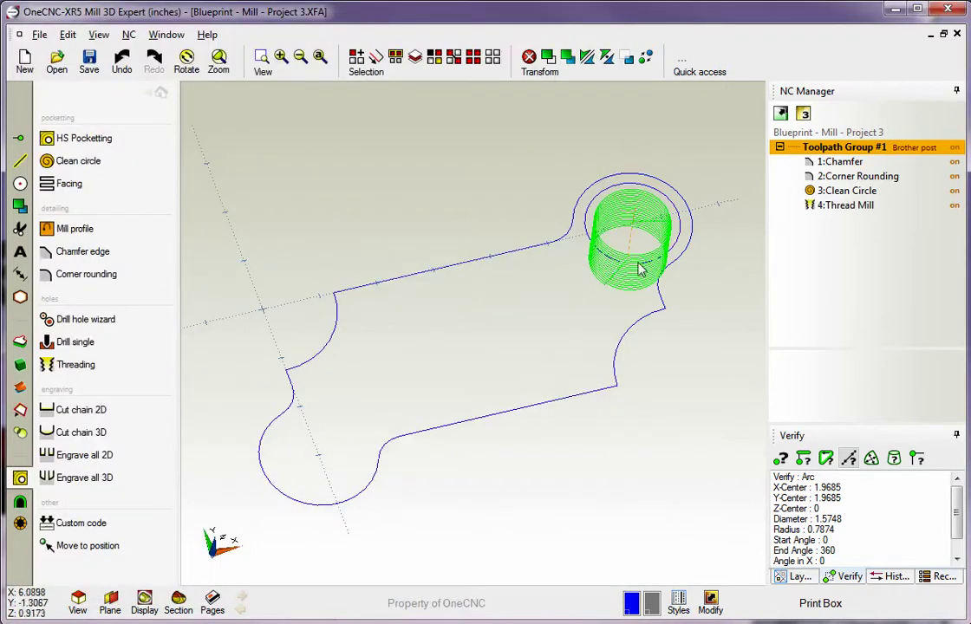
left_click(156, 92)
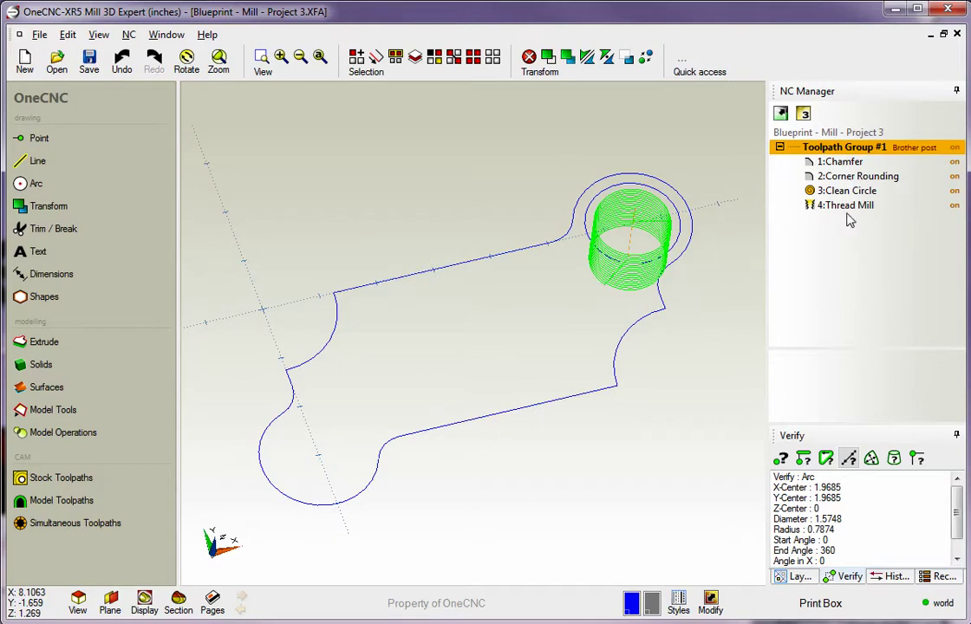
left_click(954, 162)
left_click(954, 176)
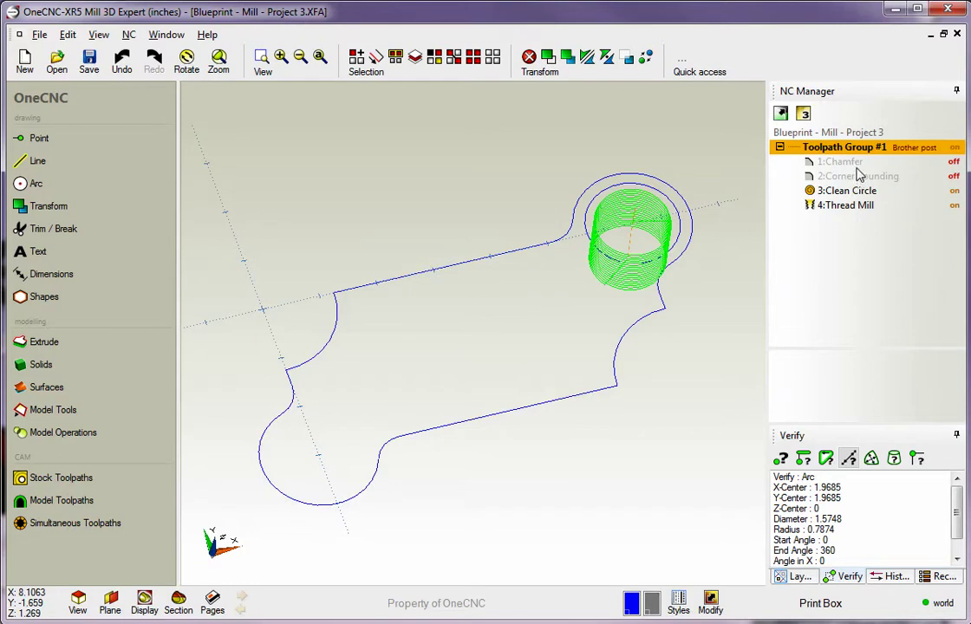
right_click(855, 152)
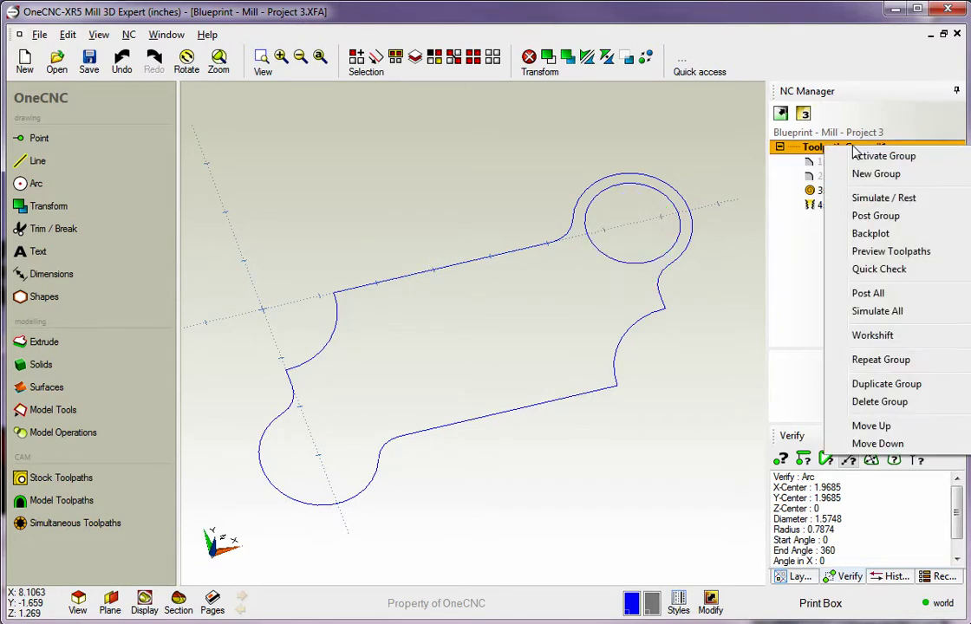
Run Simulate / Rest on Toolpath Group #1 with stock from the picked part outline
left_click(876, 198)
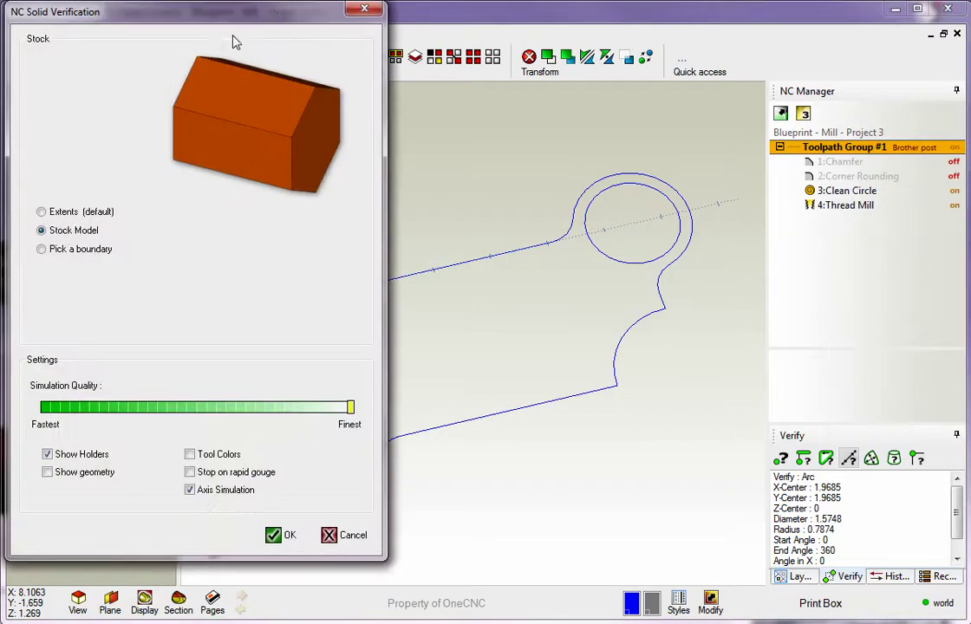
left_click(41, 249)
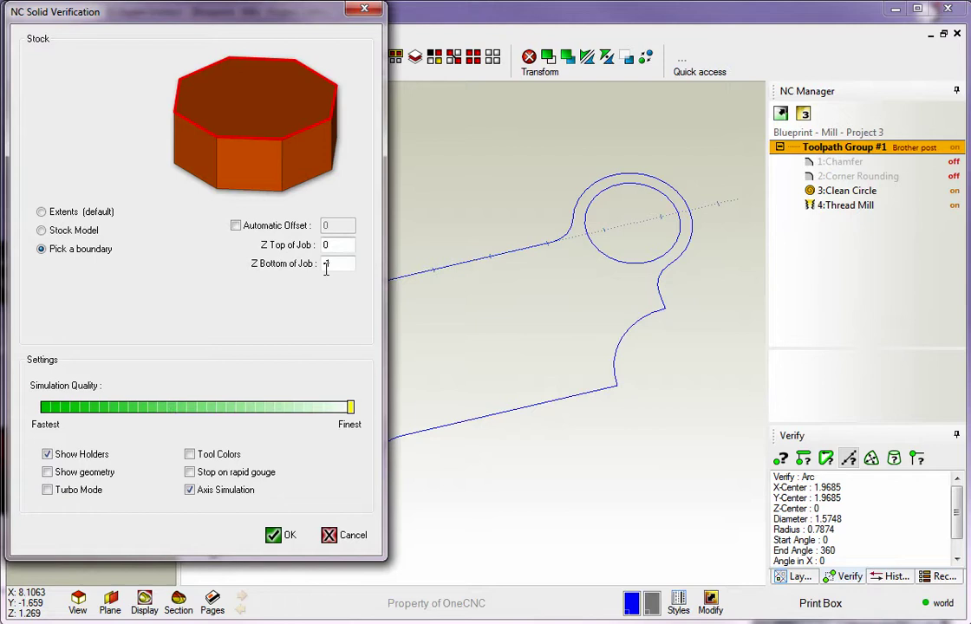
left_click(276, 534)
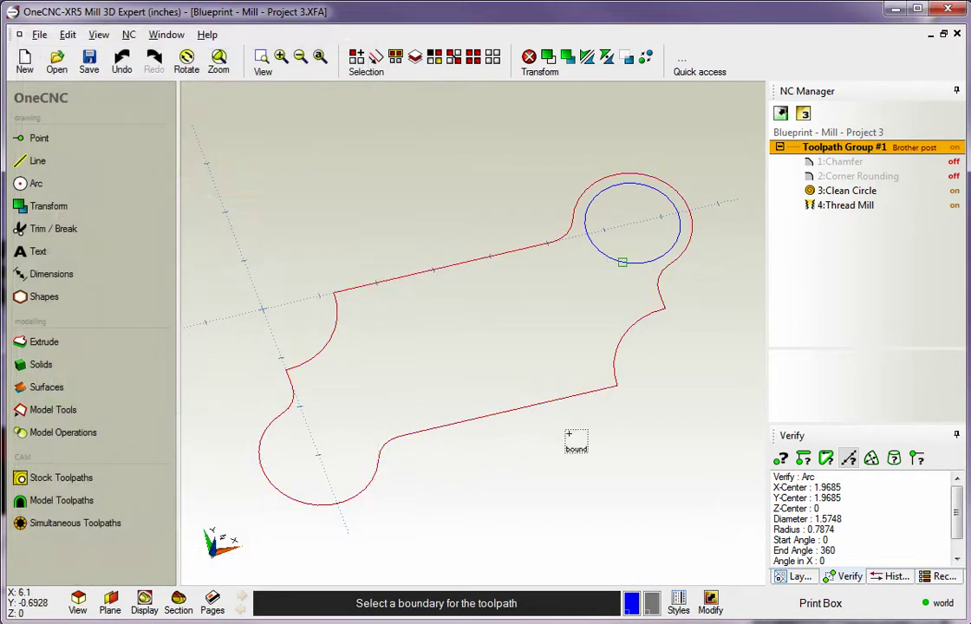
left_click(568, 436)
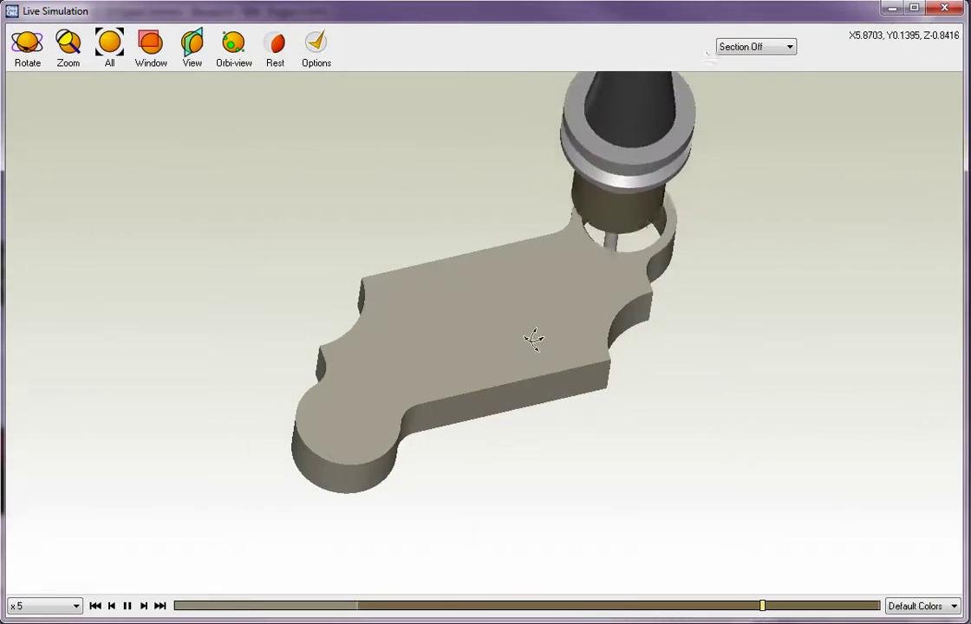
Rotate and zoom the simulation onto the threaded bore, then close the Live Simulation
left_click_drag(528, 343, 504, 325)
left_click(67, 43)
left_click_drag(362, 262, 643, 241)
left_click_drag(541, 367, 613, 244)
left_click_drag(557, 299, 448, 284)
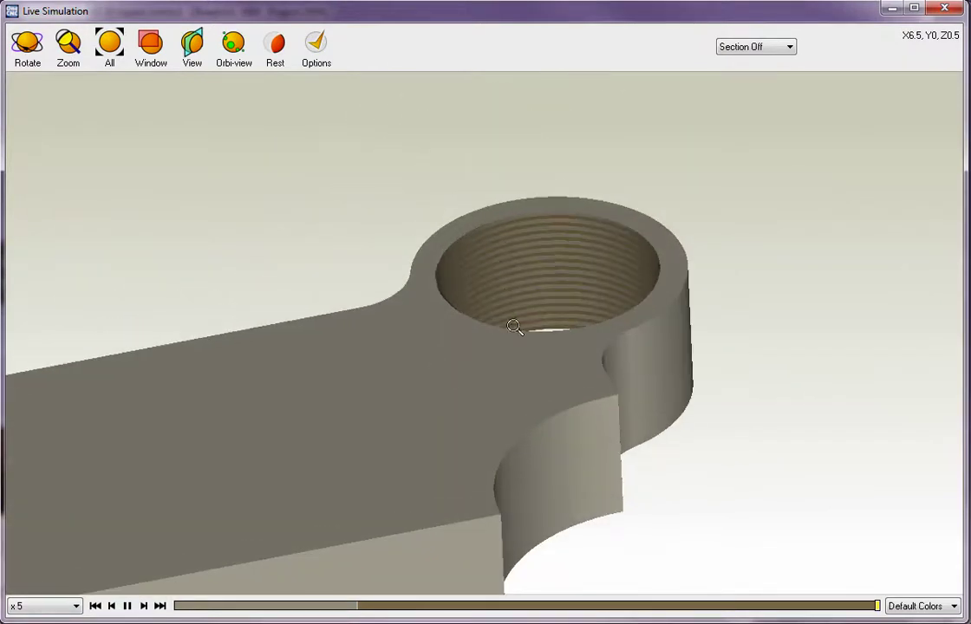
left_click(944, 7)
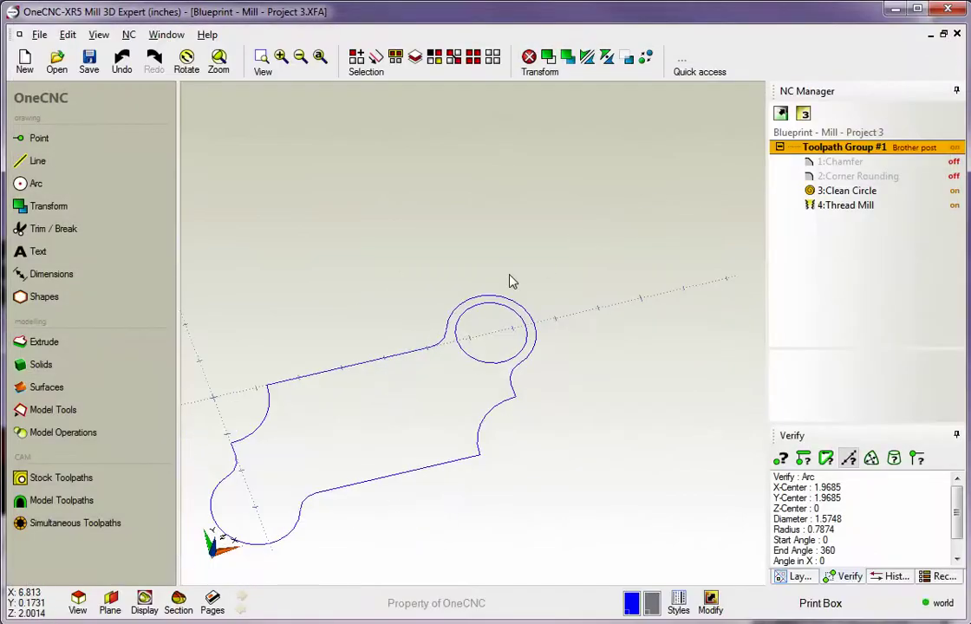